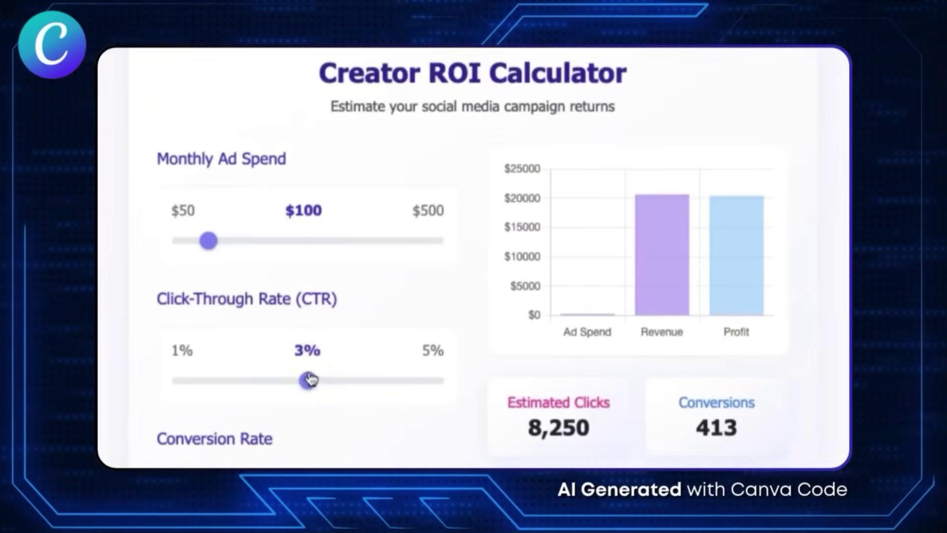
- Try the click-through rate slider in the Creator ROI Calculator and flip cards in the Fruit Memory Match game
drag(308, 381, 372, 380)
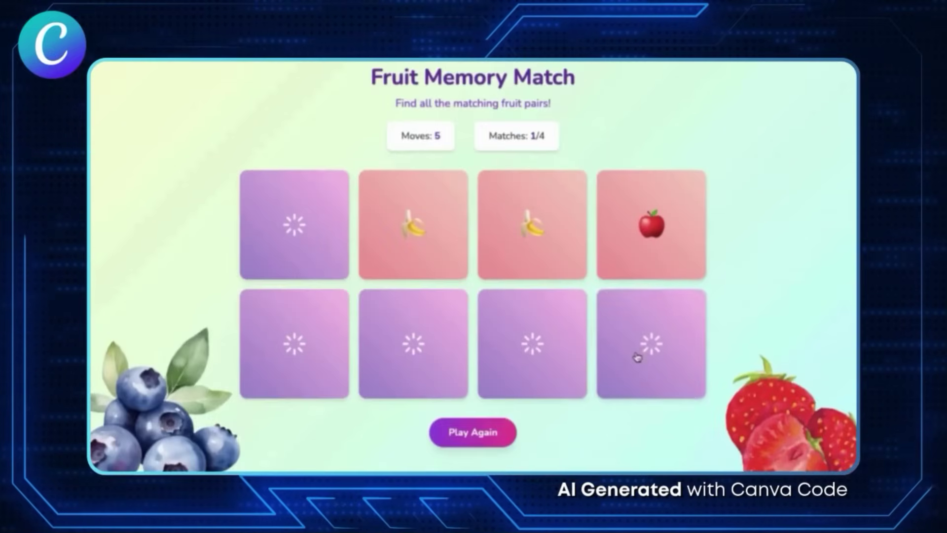
click(636, 356)
click(312, 231)
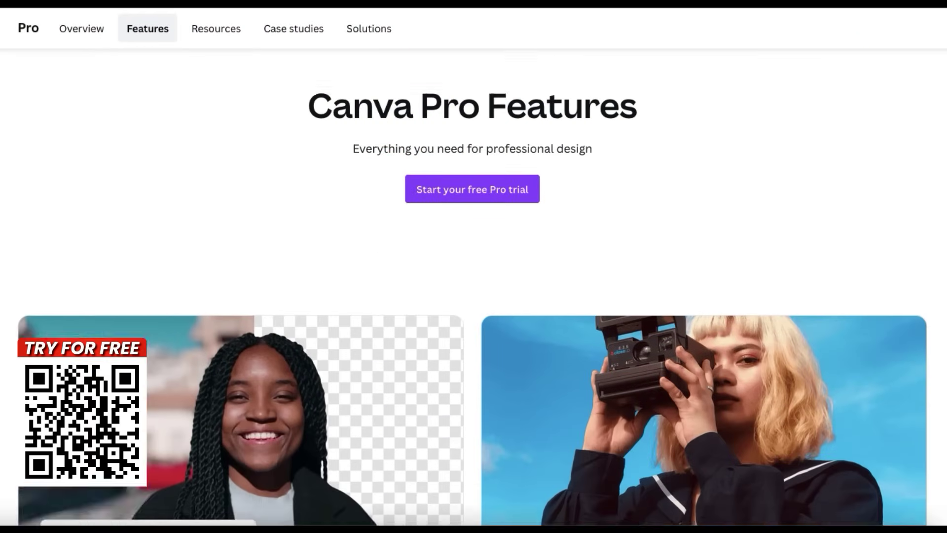
- Look through the Canva Pro features page to see which design tools are included
scroll(473, 296, down, 5)
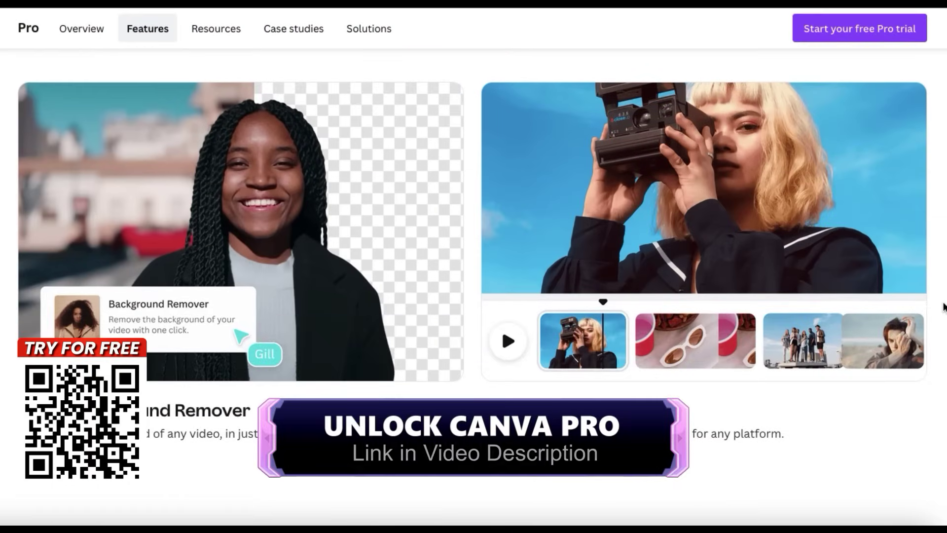
scroll(943, 307, down, 10)
scroll(944, 307, down, 6)
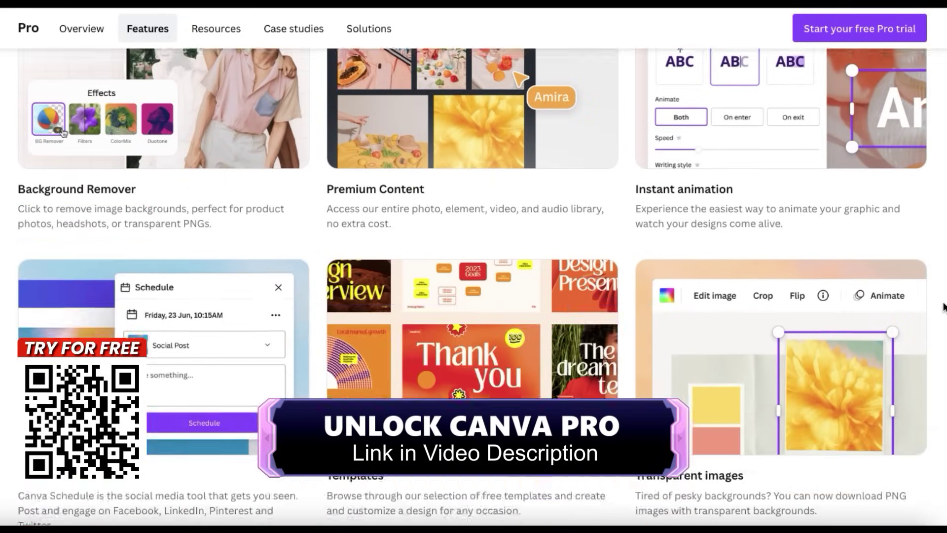
scroll(943, 307, down, 3)
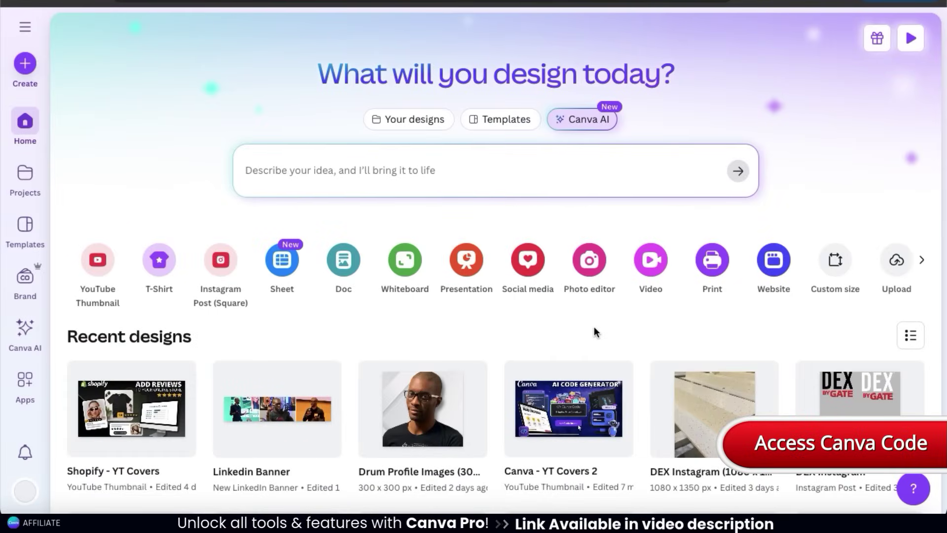
- Switch to Canva AI in Code for me mode and look over its example code ideas
click(588, 129)
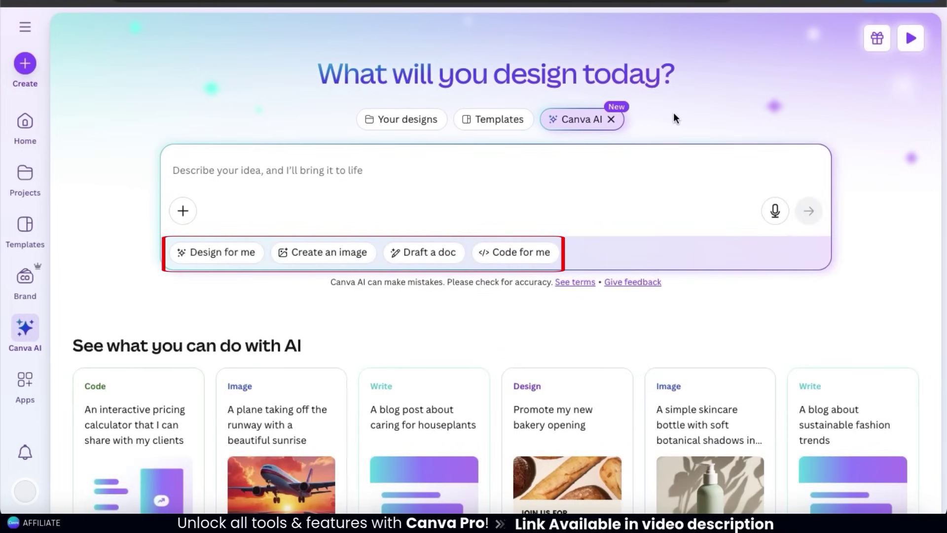
click(520, 265)
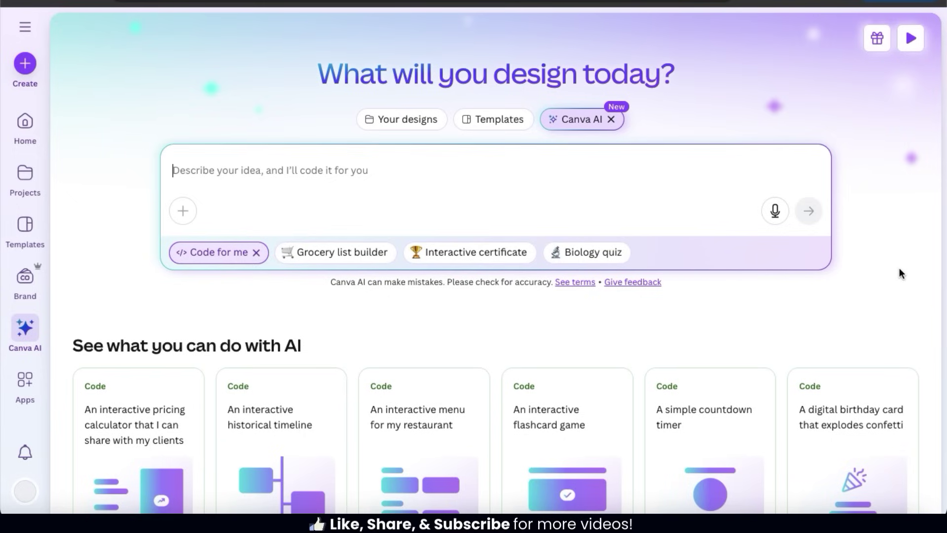
scroll(920, 277, down, 5)
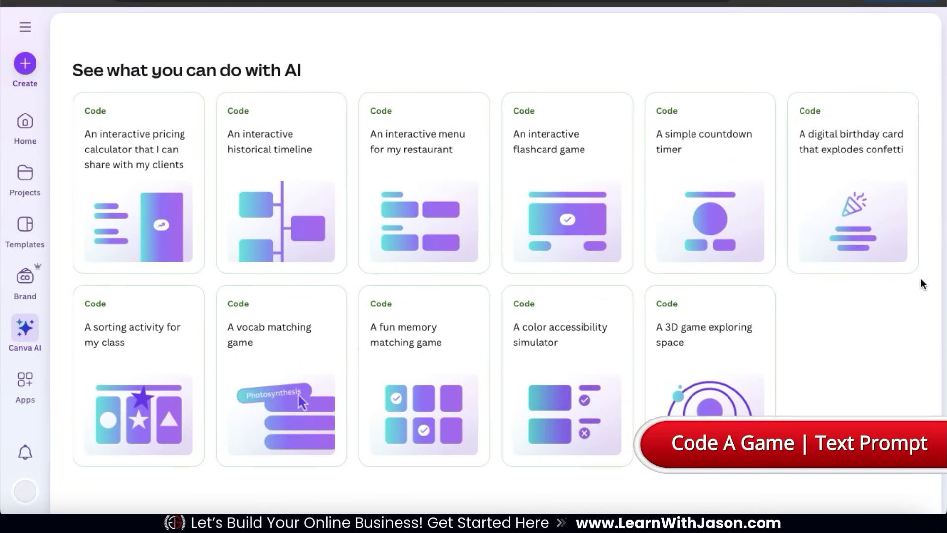
scroll(922, 284, up, 5)
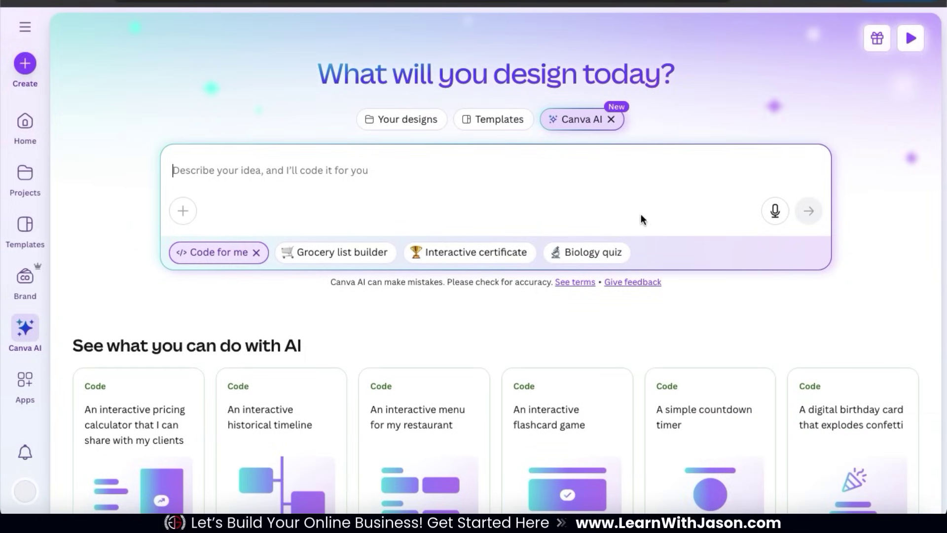
- Generate a cartoon-style game with a light background where players catch falling coins in a basket, with score counter, 20-second timer and cheerful catch sound
click(292, 163)
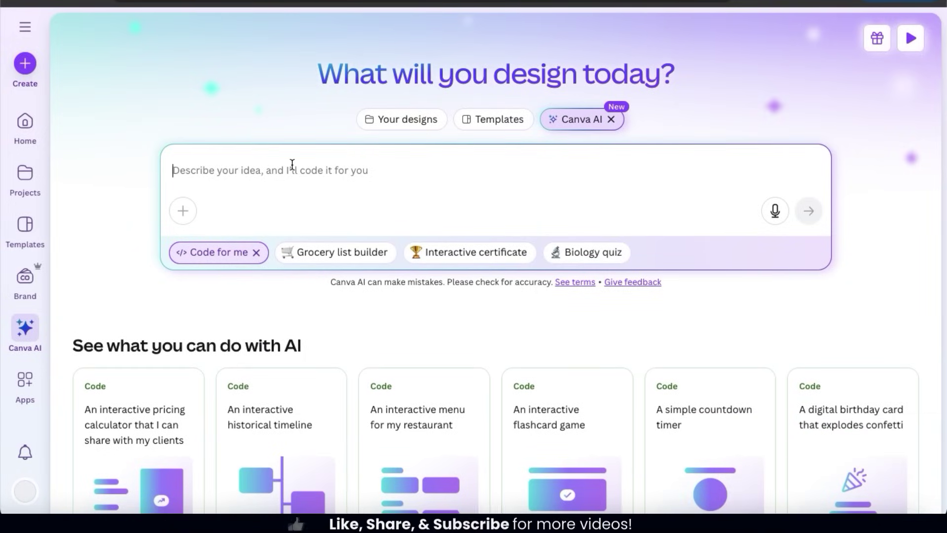
text(Build a)
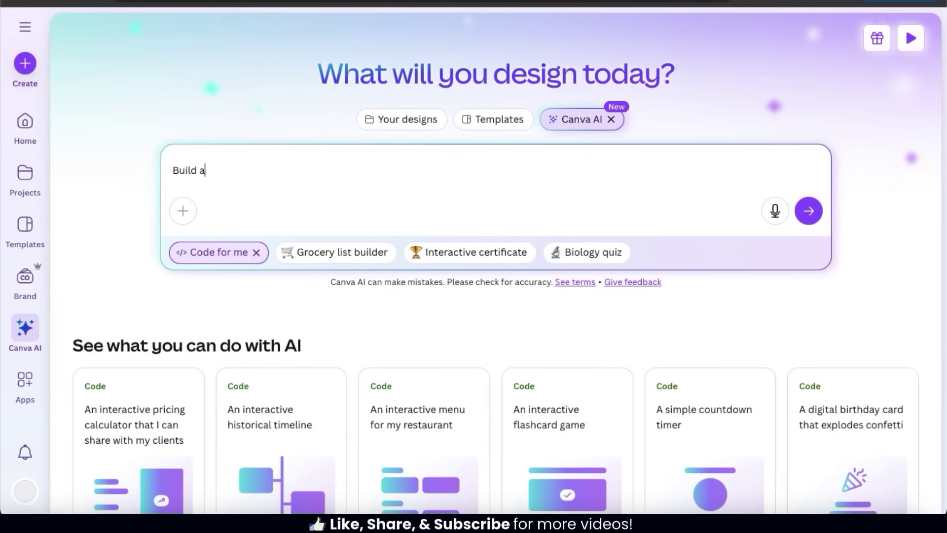
text( game)
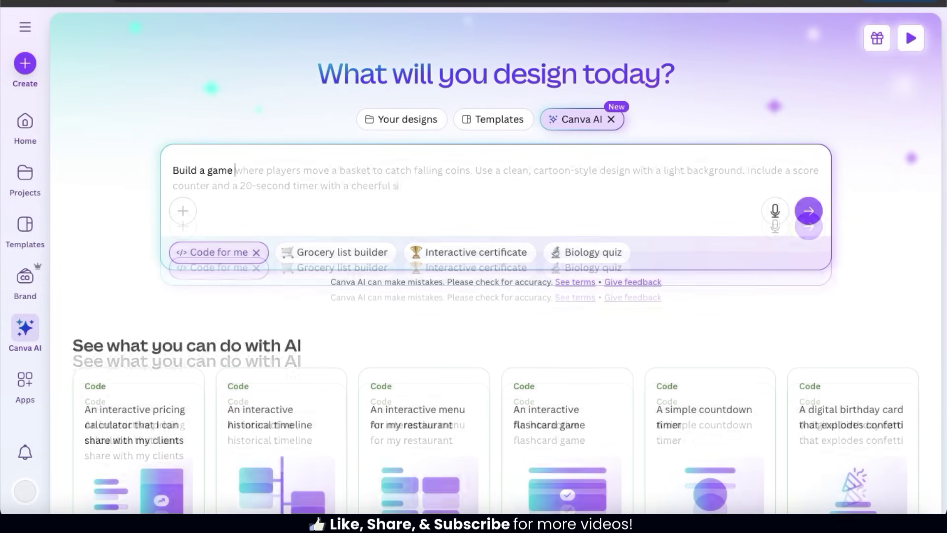
text(n)
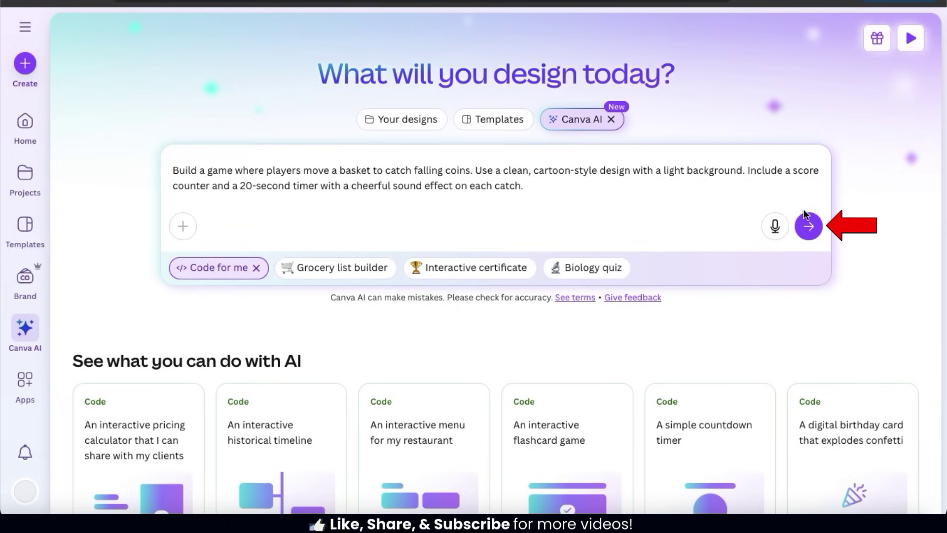
click(809, 227)
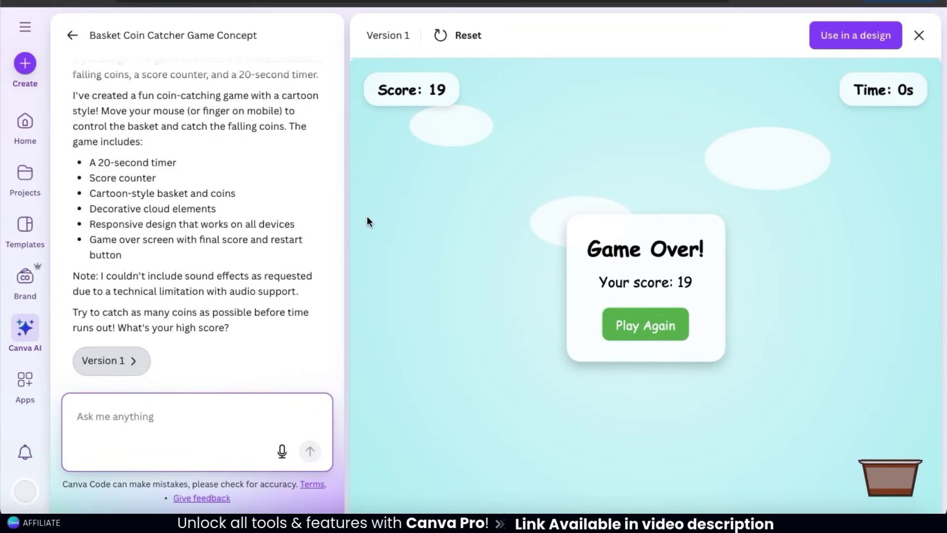
- Ask the AI to revise the coin game with the request "Can you make the basket blue?"
text(c)
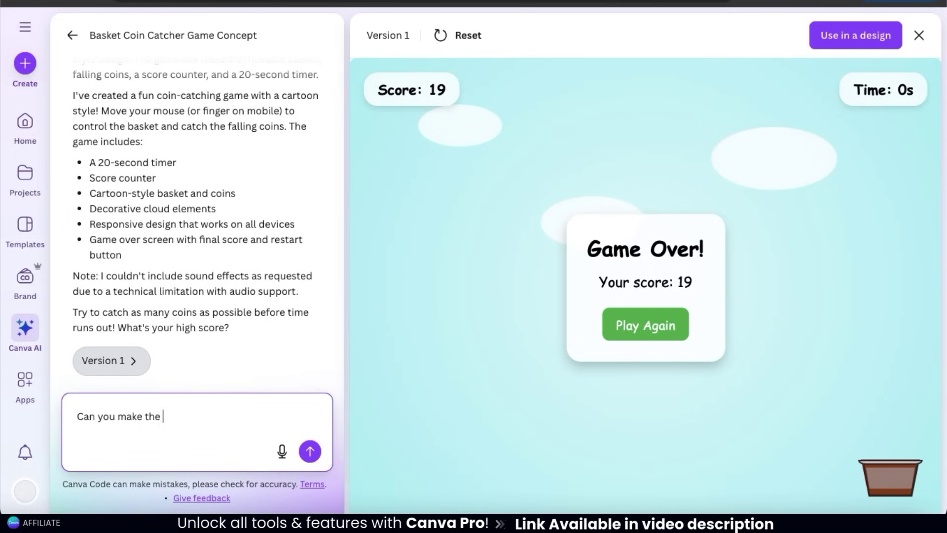
text(an you make the basket blue)
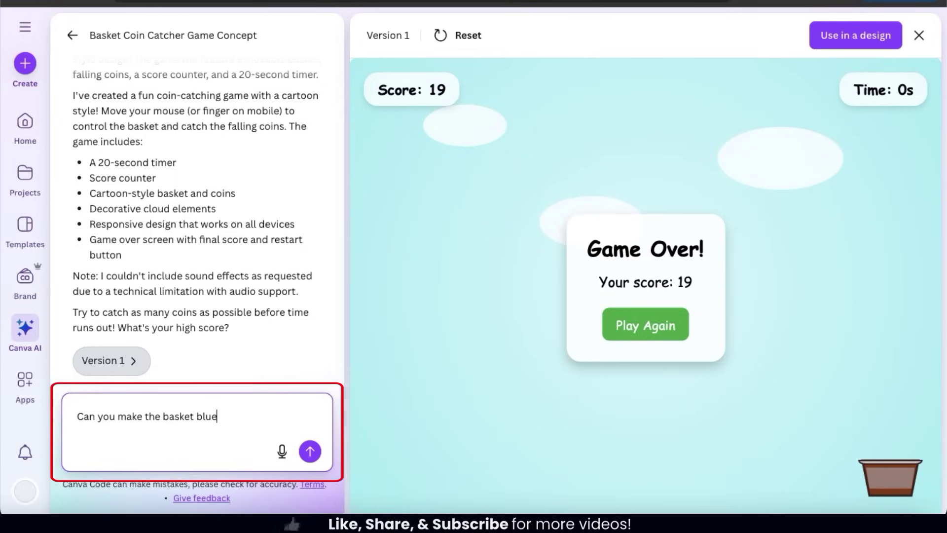
text(?)
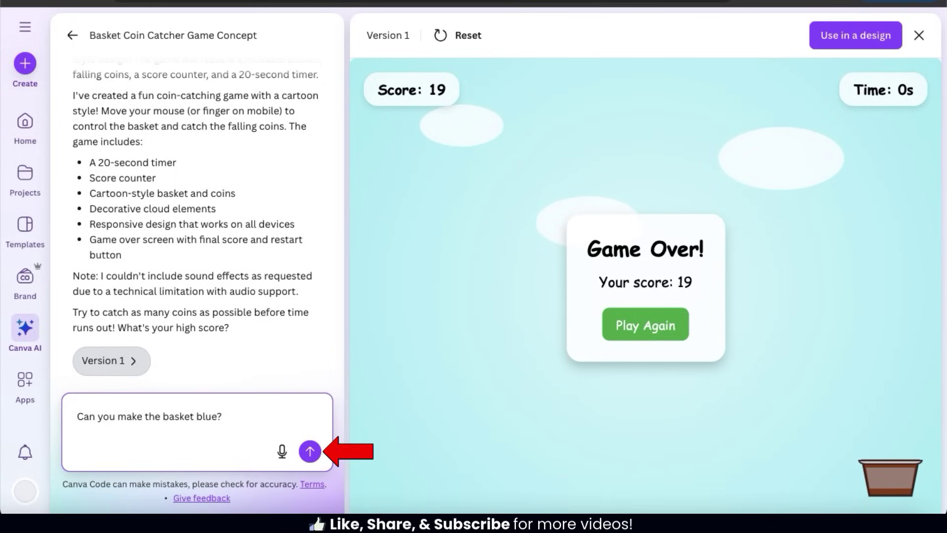
click(309, 451)
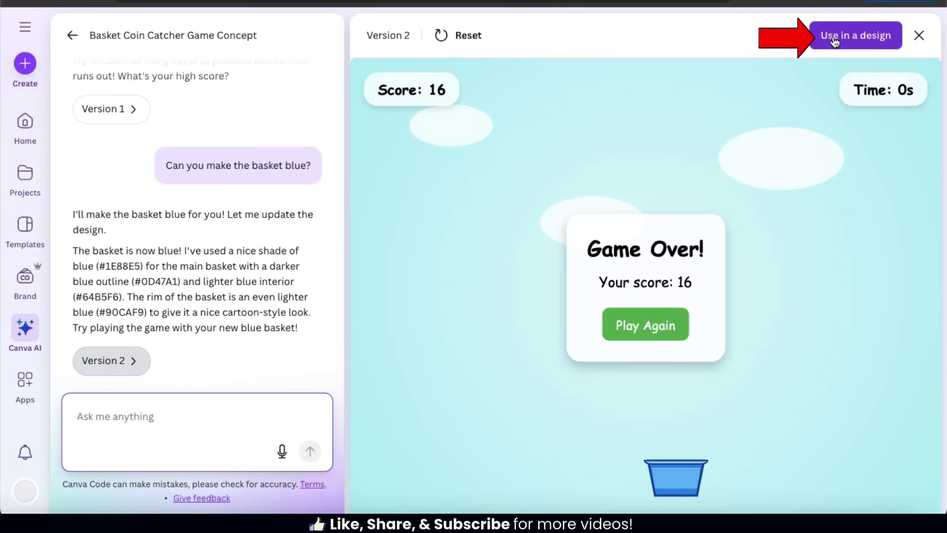
- Use the blue-basket game in a new design and try playing it on the page
click(865, 44)
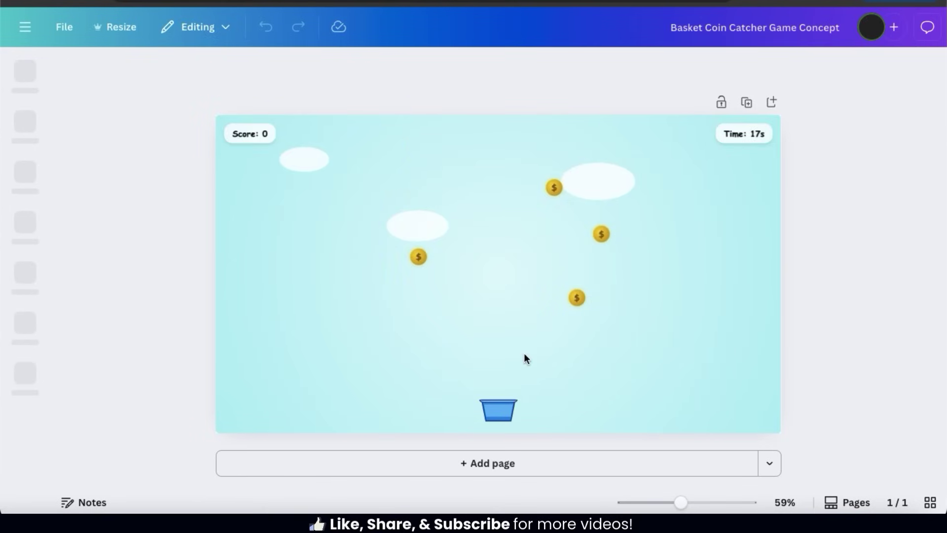
click(568, 331)
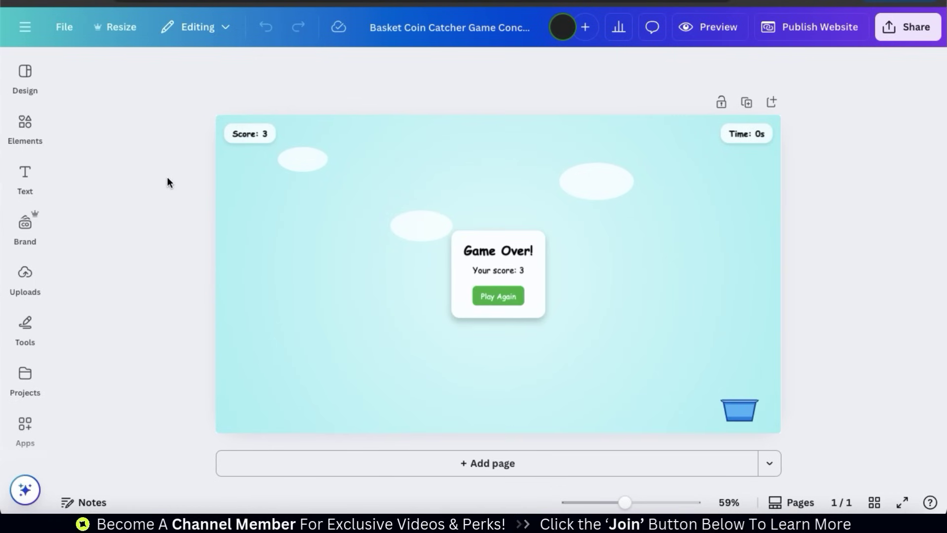
- Add the title "Catch-the-Coin Game" in Rubik Bubbles, enlarge and centre it at the top of the page, and replay the game
click(25, 177)
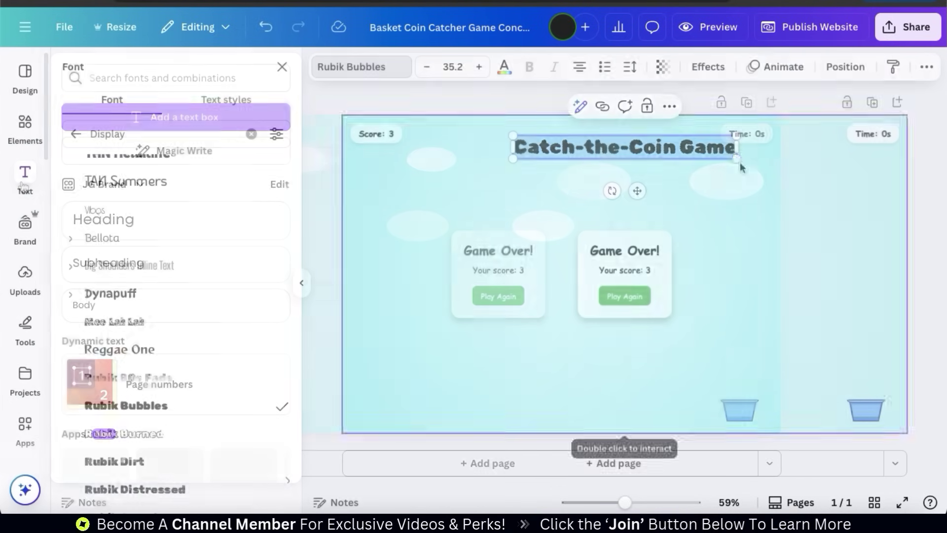
drag(738, 165, 801, 191)
drag(662, 194, 640, 186)
click(791, 207)
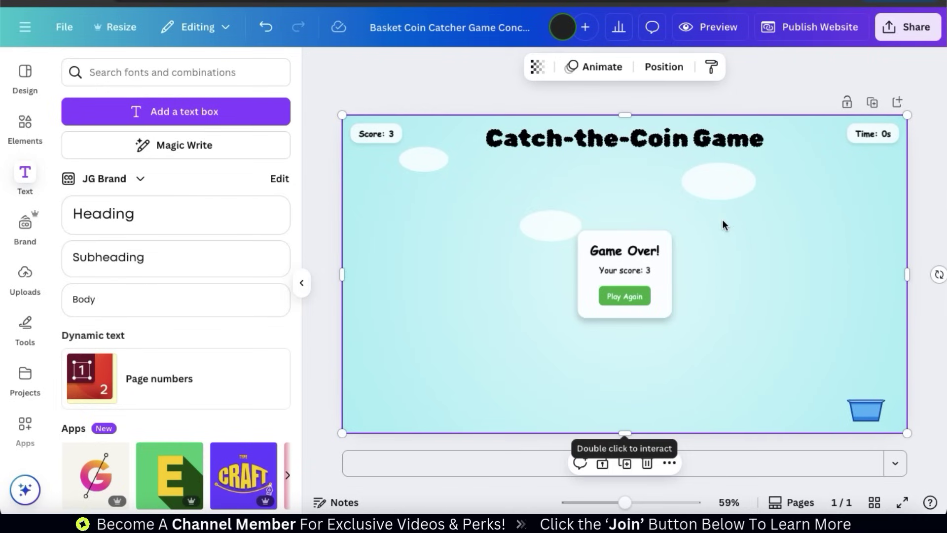
double_click(628, 300)
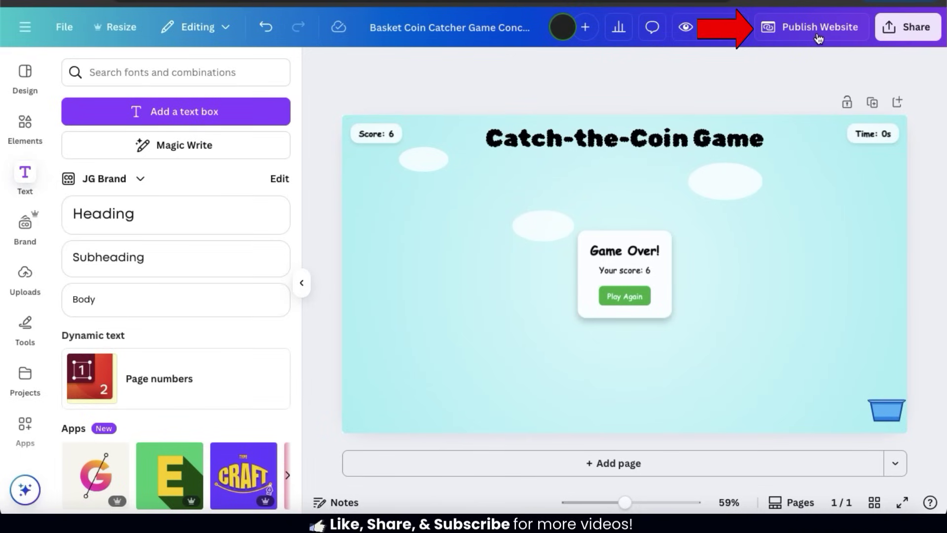
- Publish the game design as a website under the suggested URL and view the live site
click(817, 38)
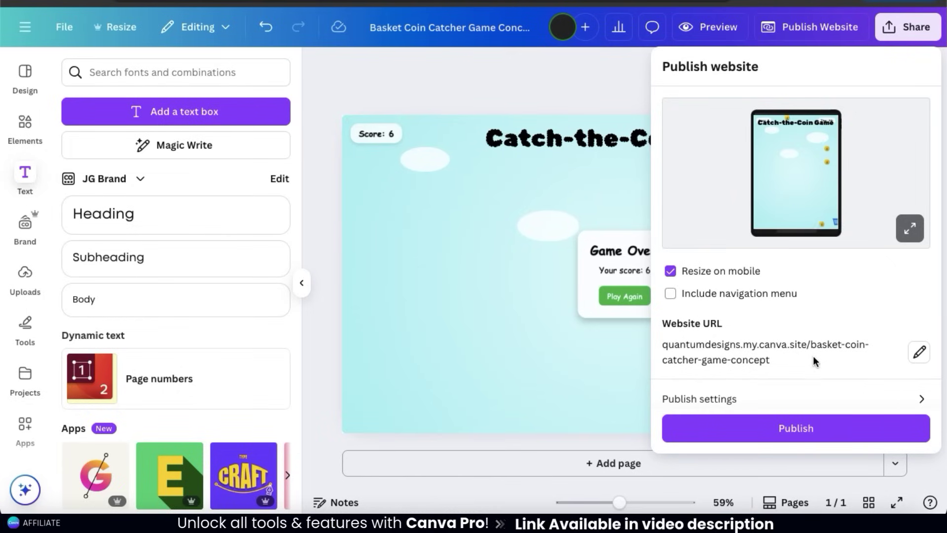
click(809, 430)
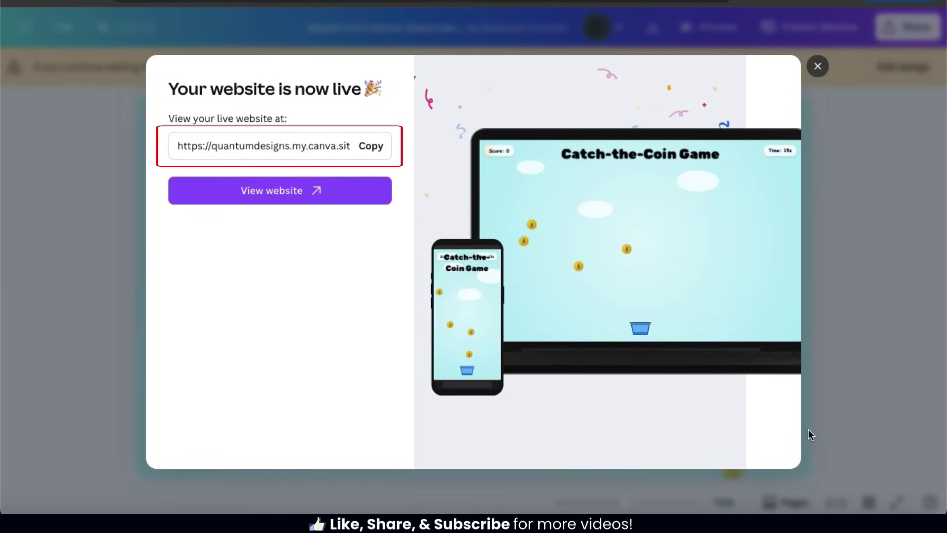
click(280, 200)
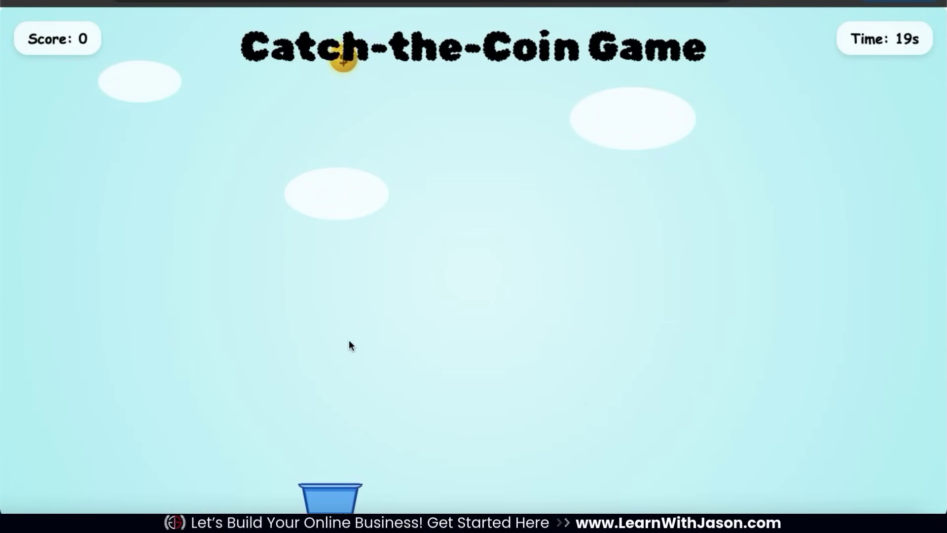
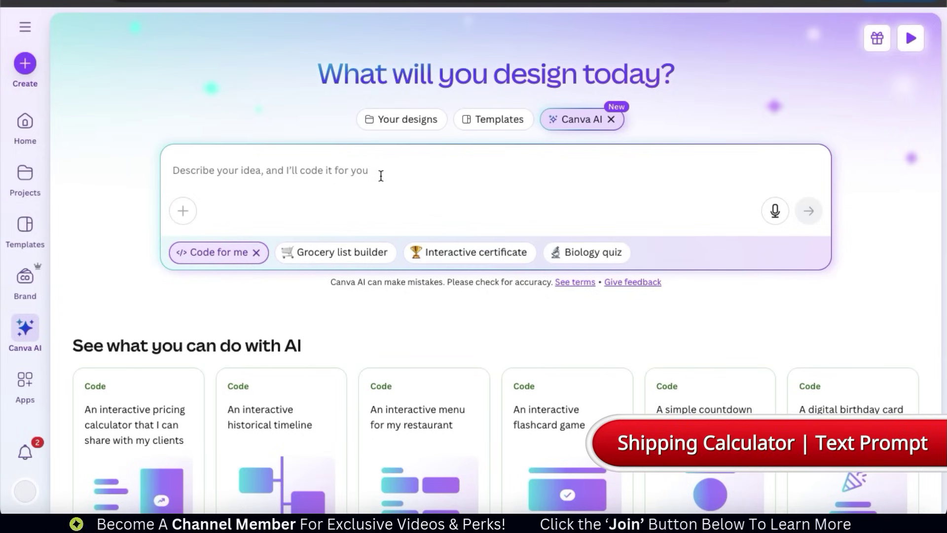
- Generate a TeeTrendz shipping calculator for US, Canada (+30%) and UK (+50%), Standard $3 + $1 or Priority $6 + $1.50 per t-shirt, 1 to 10 t-shirts
text(Cr)
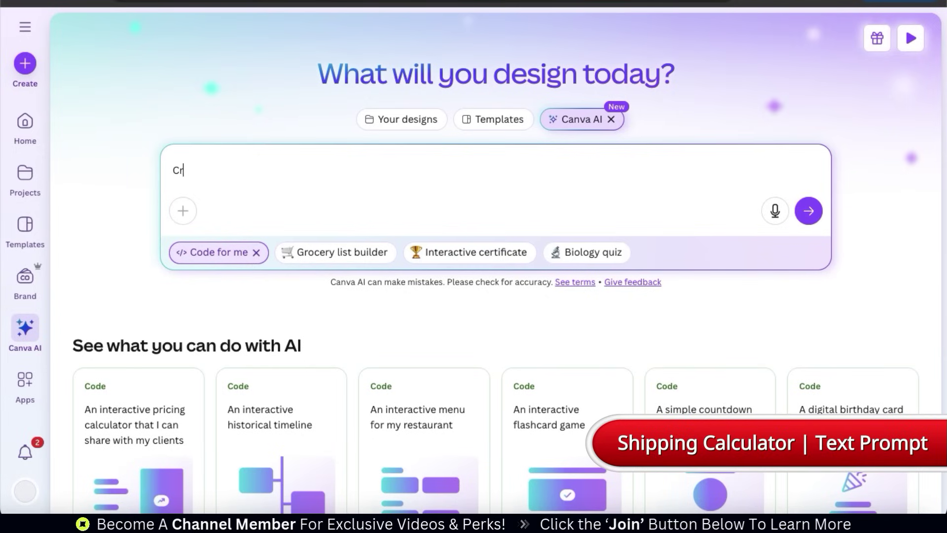
text(le shipping price calculator for my t-shirt e-commerce website, 'TeeTrendz.' Let users pick a shipping destination (dropdown with 'United States,' 'Canada,' 'United Kingdom').  Let users choose a shipping method ('Standard' or 'Priority') via radio buttons.  Let users enter the number of t-shirts (1 to 10, default 1).  Calculate shipping cost based on destination, method, and number of t-shirts (e.g., US: $3 base for Standard + $1 per t-shirt, $6 base for Priority + $1.50 per t-shirt; Canada: +30% to US rates; UK: +50% to )
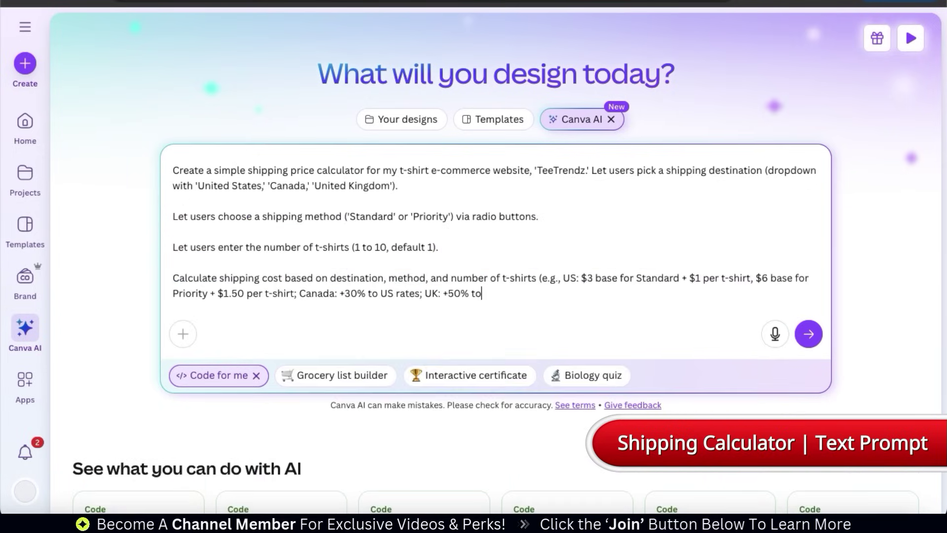
text(US rates.)
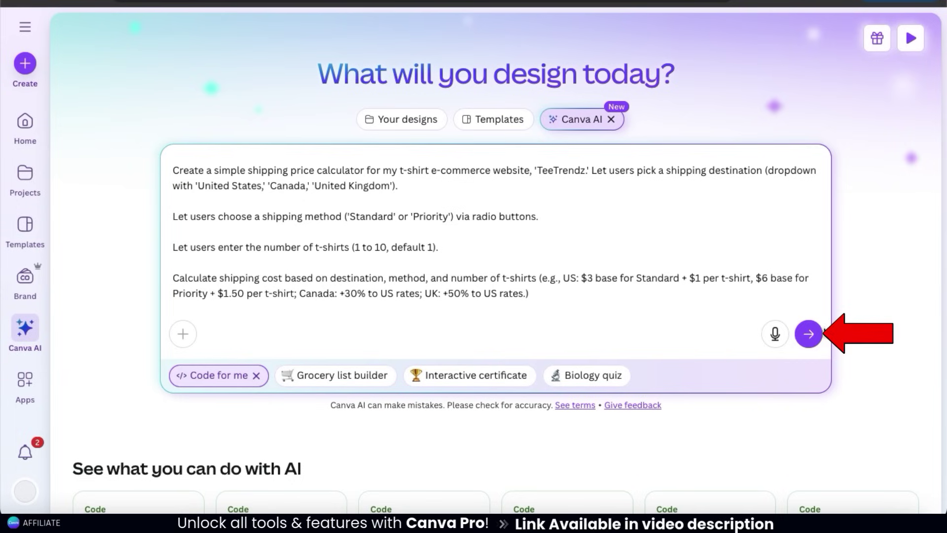
click(809, 335)
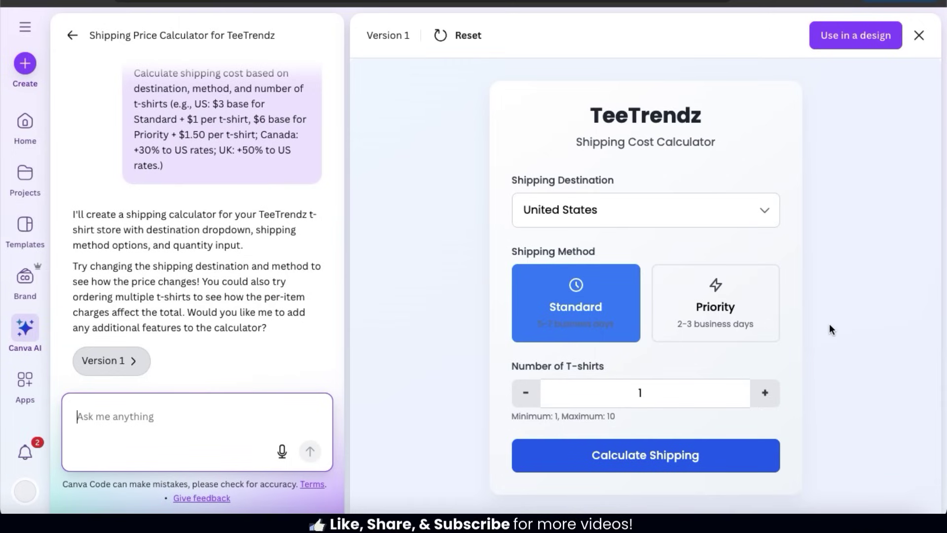
- Check the calculator's shipping destination list and switch the shipping method to Priority and back to Standard
click(766, 215)
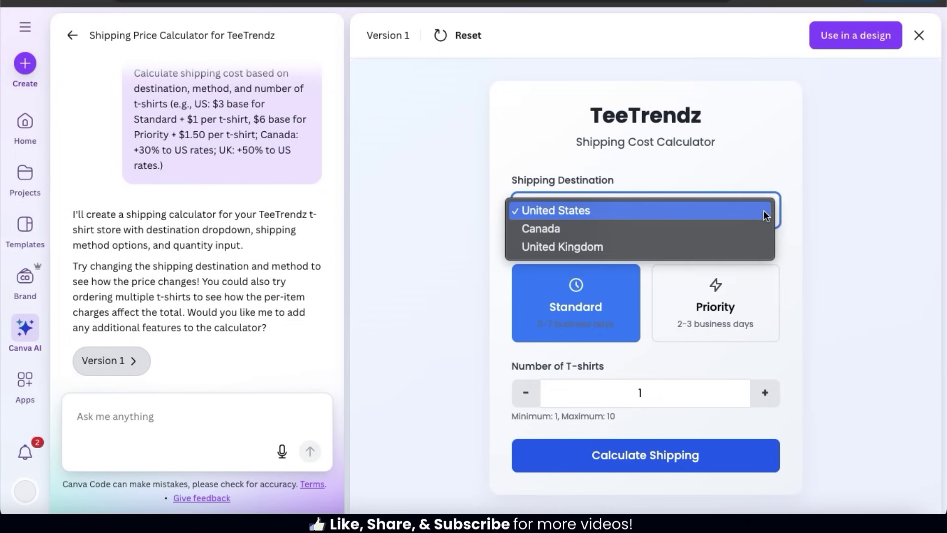
click(794, 212)
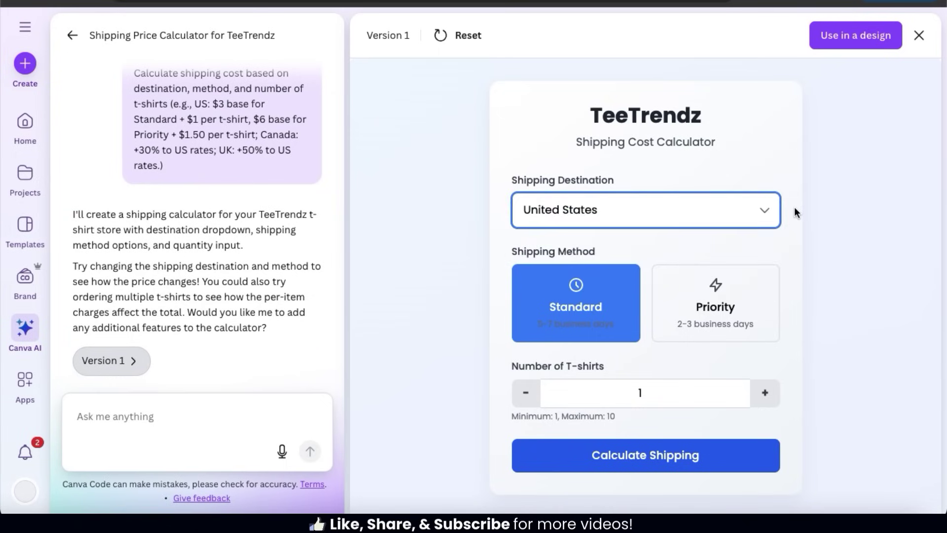
click(738, 295)
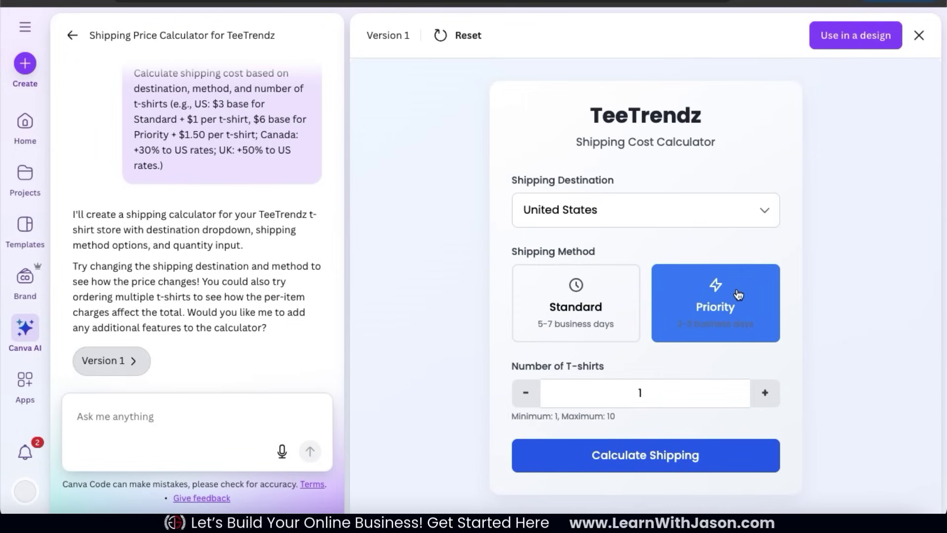
click(619, 306)
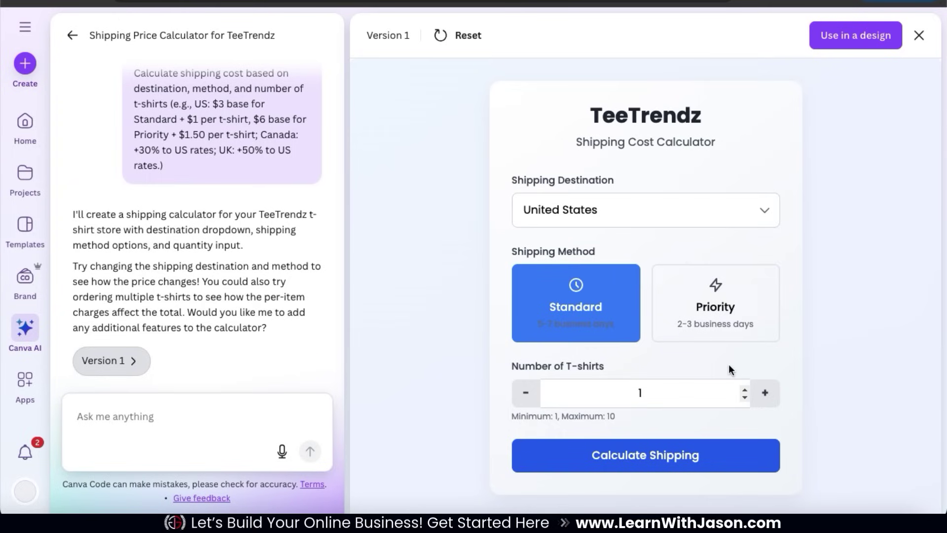
- Test the calculator with 3 t-shirts shipped to the United States by Standard and review the shipping cost breakdown
click(765, 393)
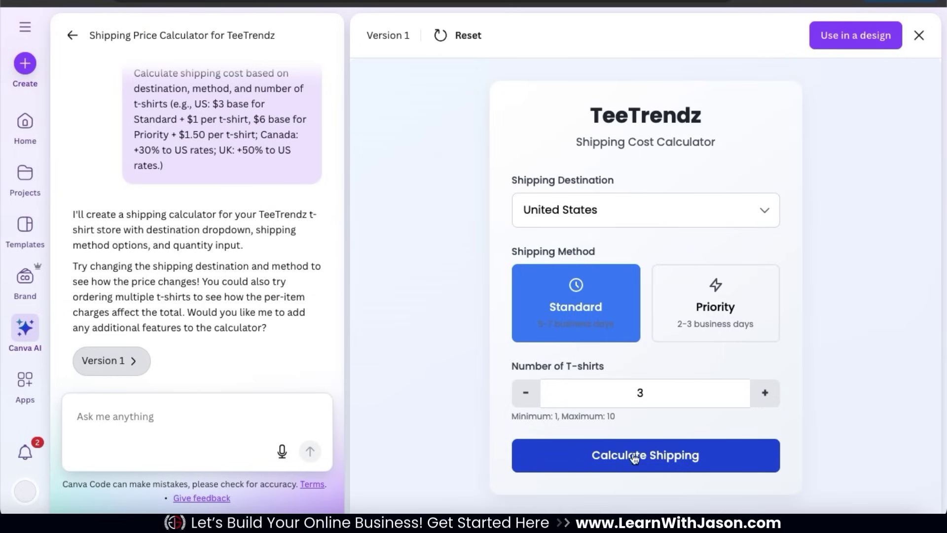
click(660, 466)
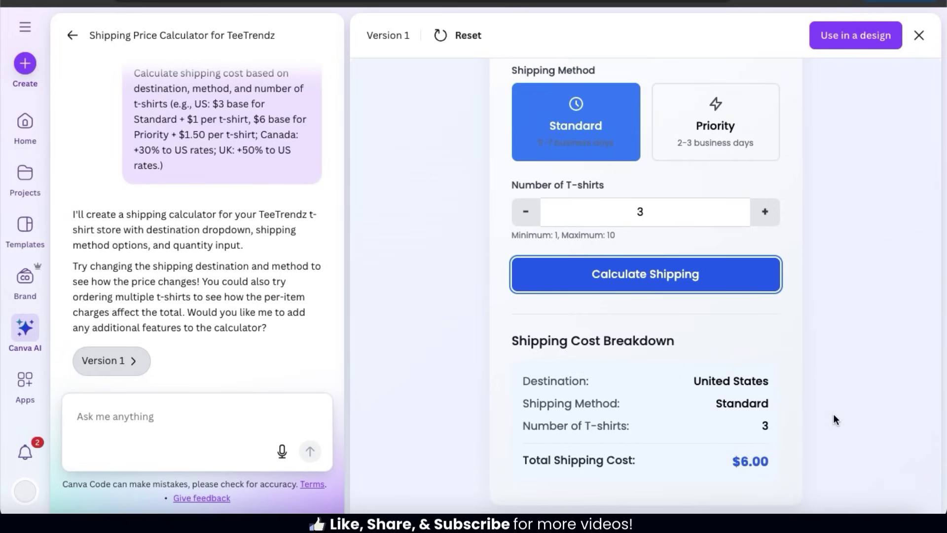
scroll(834, 415, up, 4)
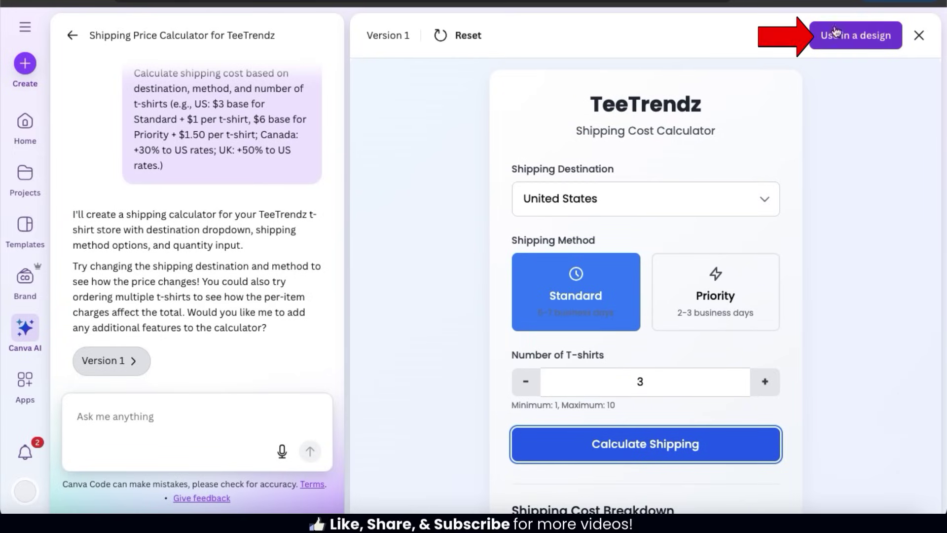
- Use the shipping calculator in a design and position it on the right side of the TeeTrendz Apparel page
click(857, 36)
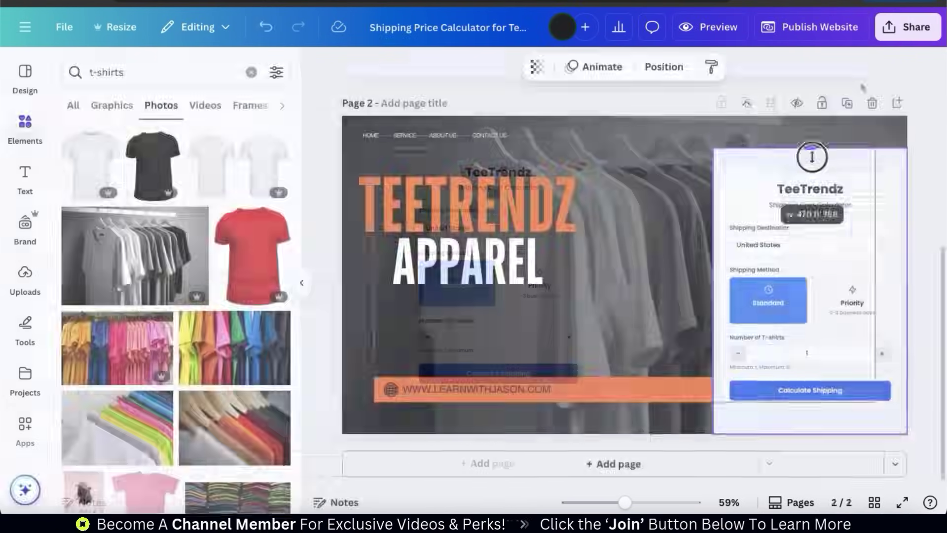
drag(812, 155, 810, 188)
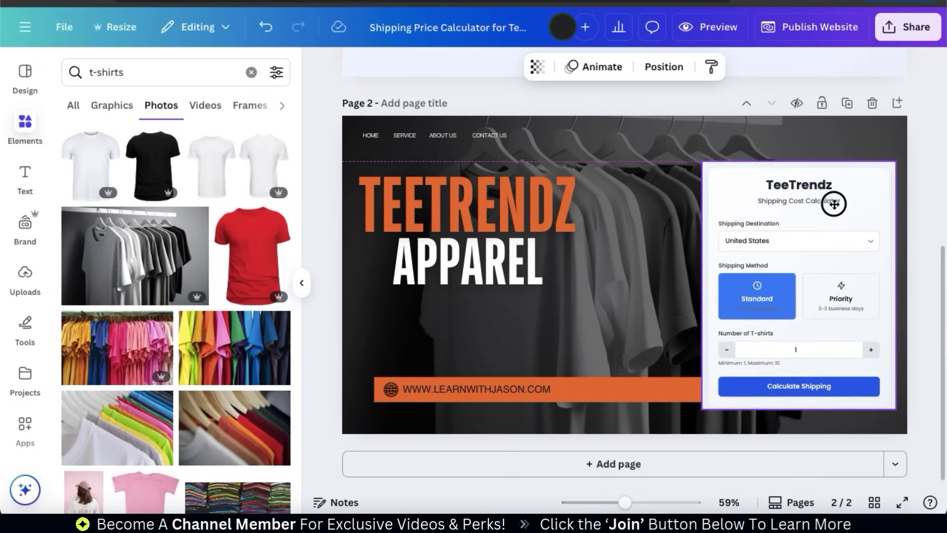
- Recolour the orange bar behind the website address to dark blue
click(614, 399)
click(385, 67)
click(256, 451)
click(256, 410)
- Move the "TEETRENDZ APPAREL" heading slightly right, towards the shipping calculator, and deselect it
click(526, 187)
drag(526, 186, 556, 187)
click(922, 206)
click(748, 108)
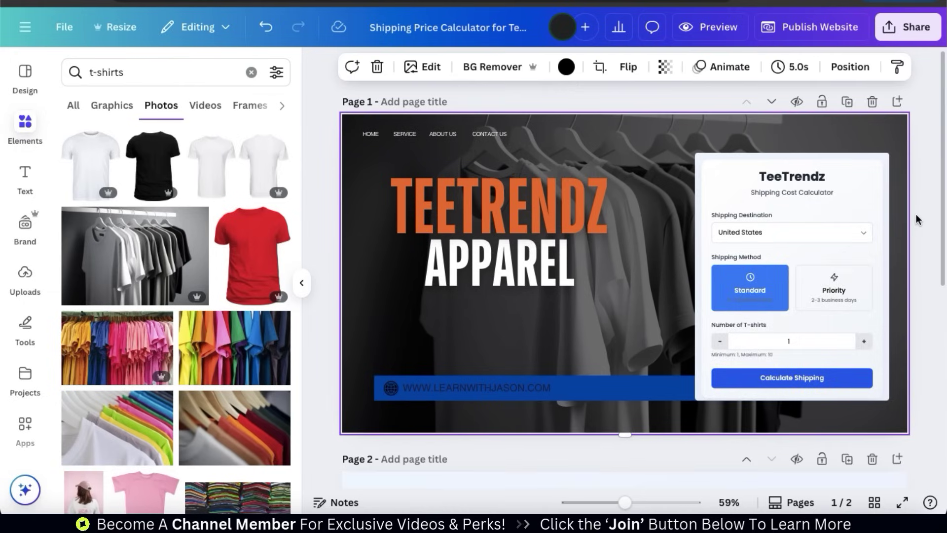
- Recolour the website address text and the globe icon on the blue bar to white, and collapse the side panel
click(493, 387)
click(520, 67)
click(78, 271)
click(390, 387)
click(492, 67)
click(283, 66)
click(302, 283)
click(827, 238)
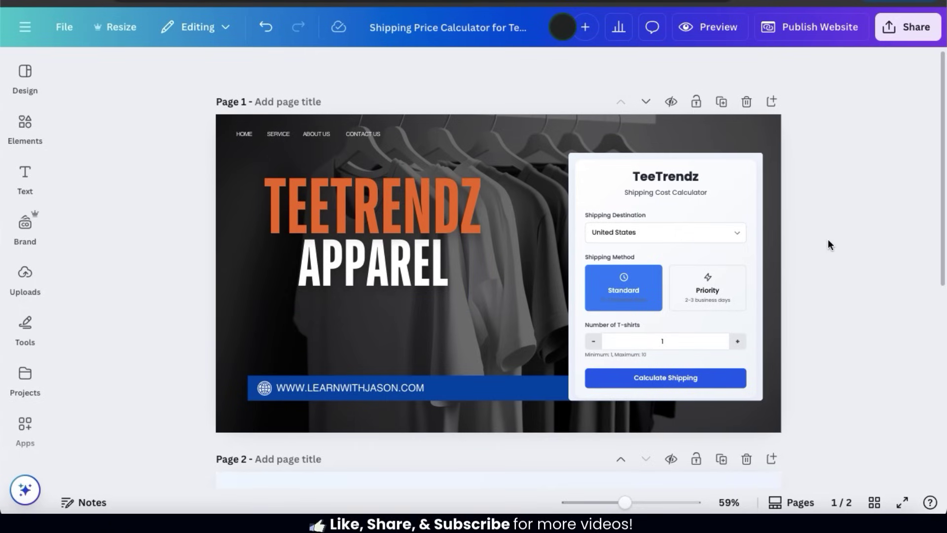
- Publish the TeeTrendz calculator design as a website under the suggested URL and view the live site
click(812, 33)
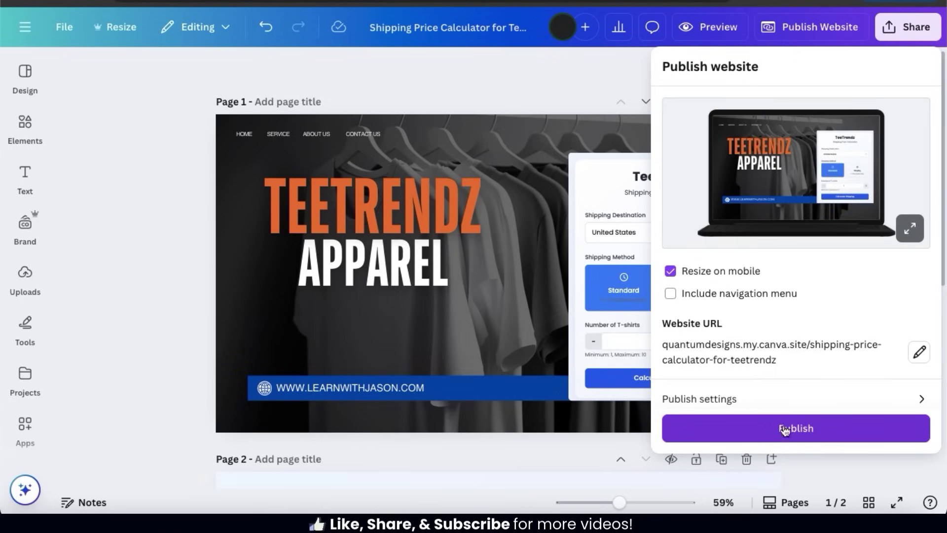
click(819, 439)
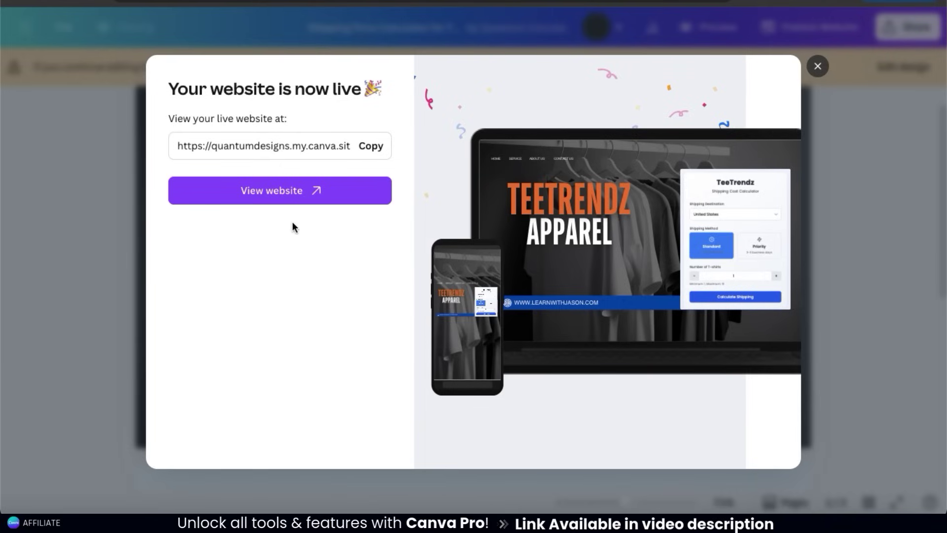
click(283, 200)
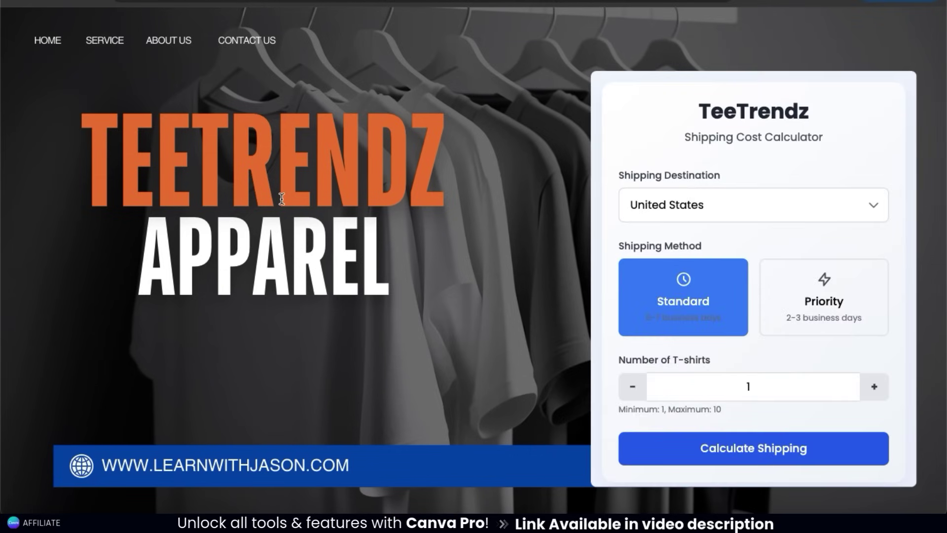
- Calculate shipping on the live site for 4 t-shirts sent to Canada with the Priority method
click(839, 205)
click(849, 222)
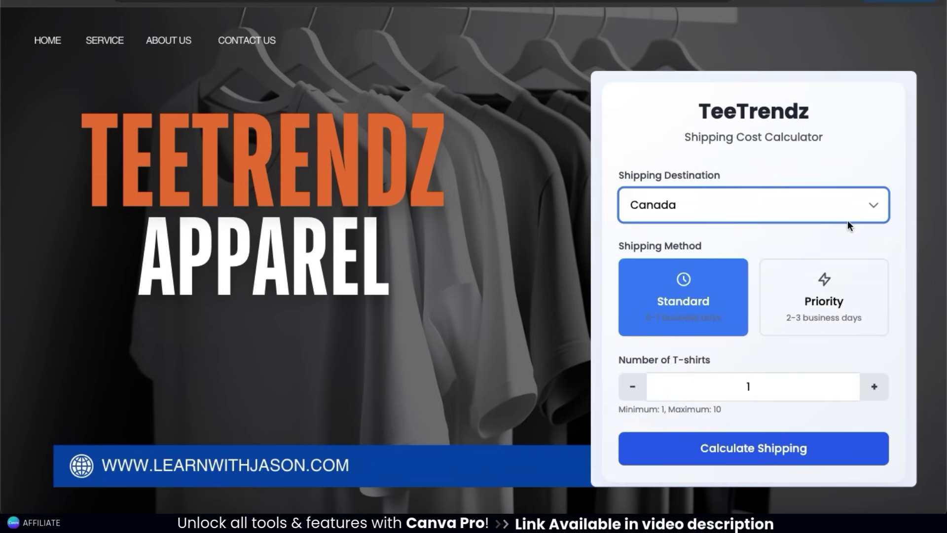
click(800, 282)
click(874, 386)
click(874, 386)
click(874, 387)
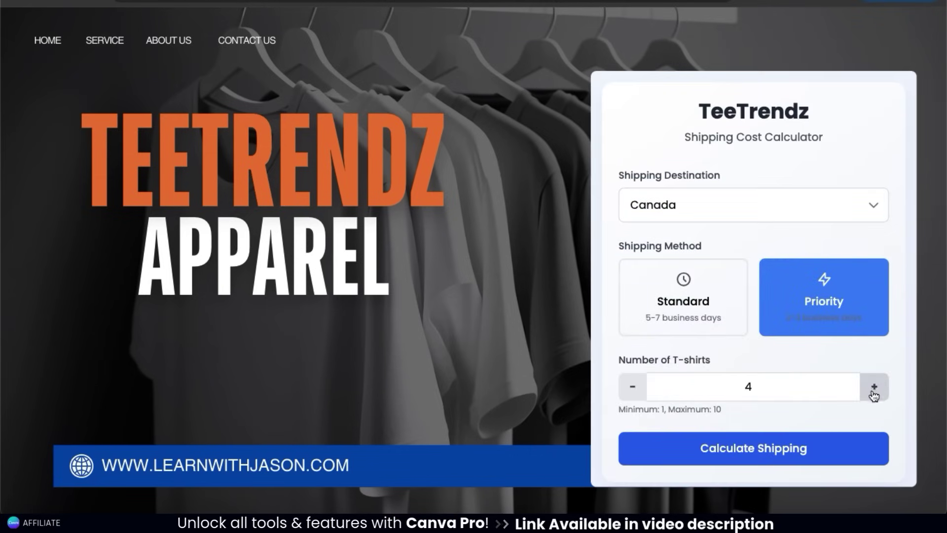
click(760, 458)
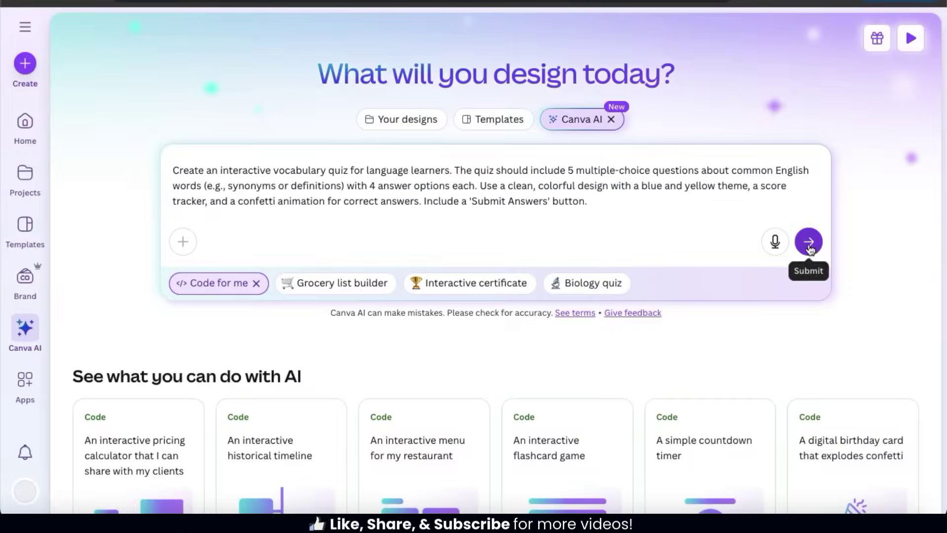
- Generate a blue and yellow English vocabulary quiz with 5 four-option questions, a score tracker, confetti and a 'Submit Answers' button
click(808, 242)
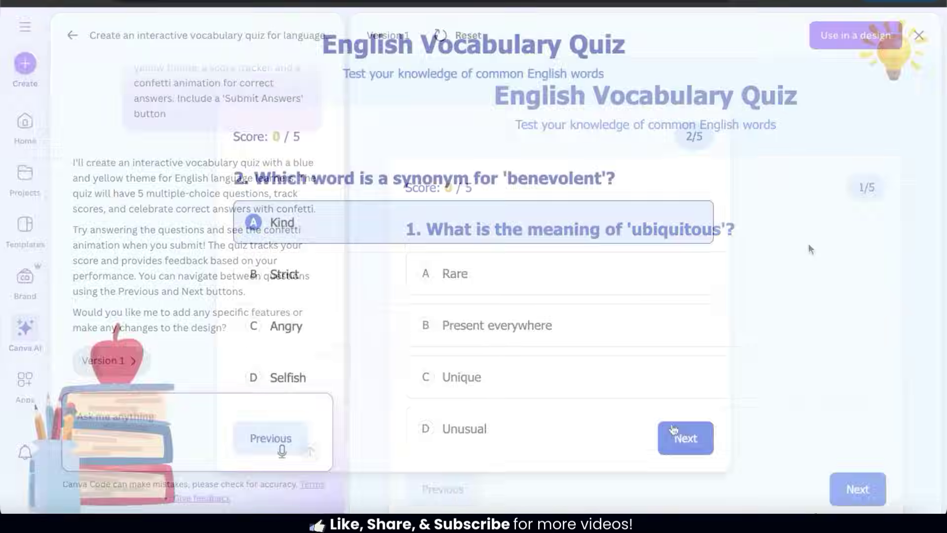
- Test the English Vocabulary Quiz through question 5, choosing "Uncertain" for 'ambiguous', and submit the answers
click(685, 439)
click(681, 438)
click(495, 276)
click(514, 284)
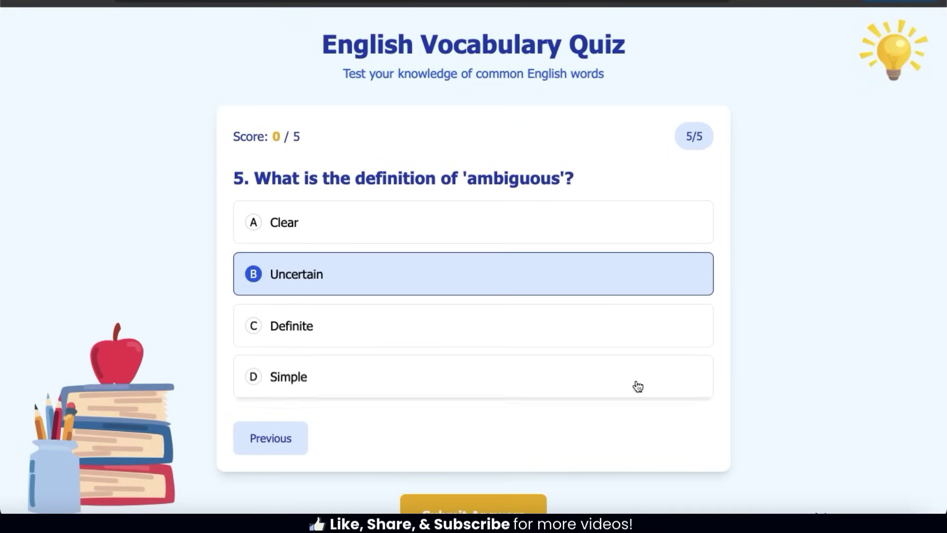
scroll(747, 393, down, 1)
click(474, 493)
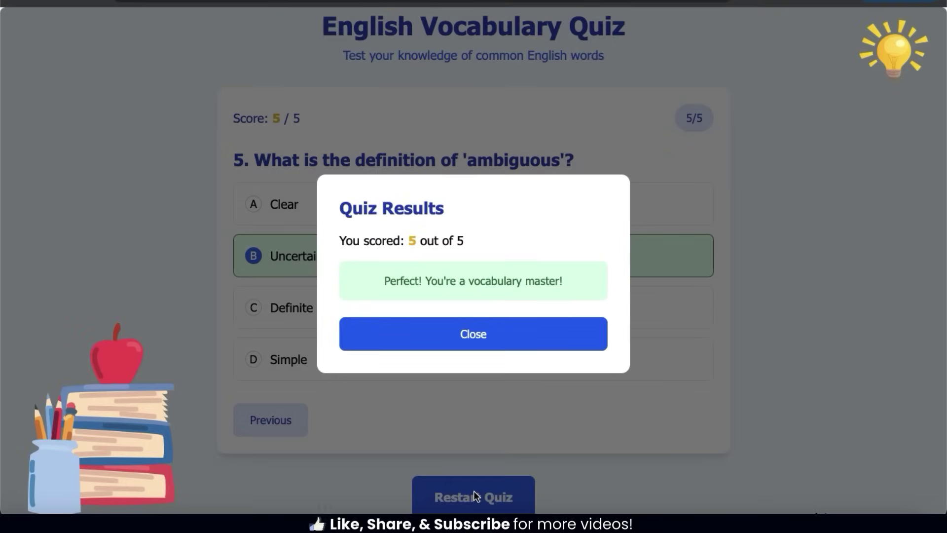